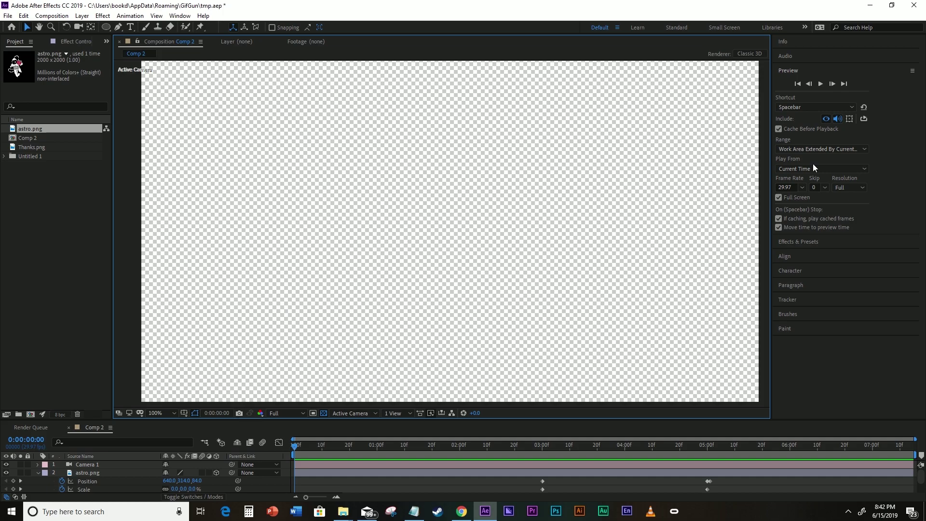
- Preview the Comp 2 animation, then scrub back to its opening yellow frames
left_click(820, 83)
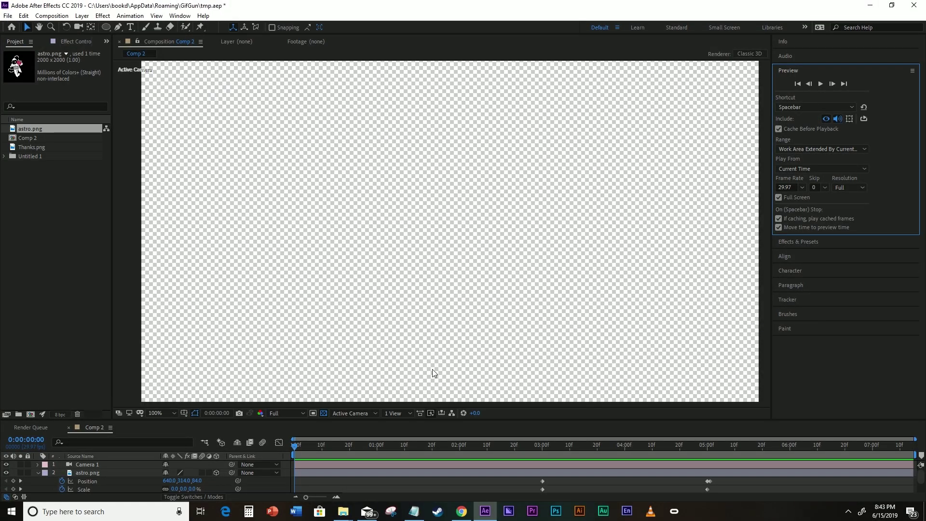
left_click_drag(295, 445, 416, 462)
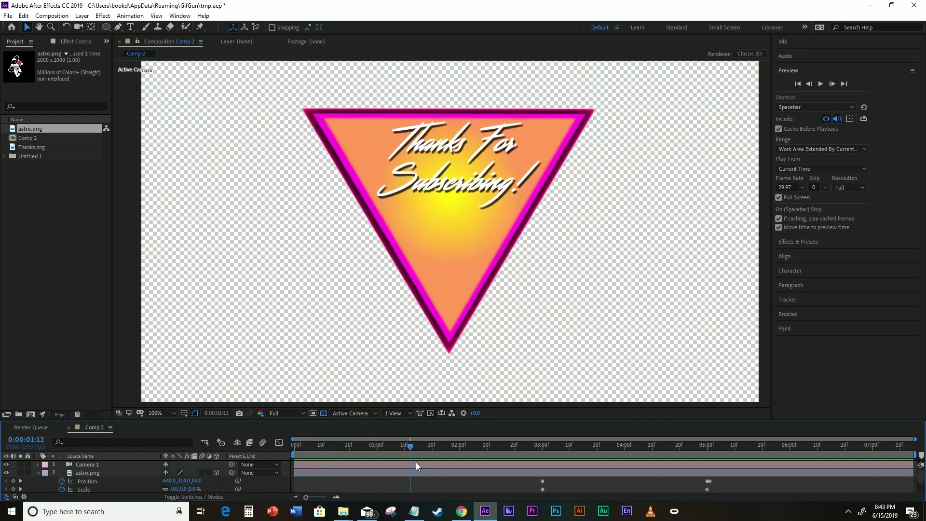
- Scrub through the astronaut zooming into the triangle, set the viewer to 50%, and park near 0:00:03:26
left_click_drag(548, 470, 427, 459)
left_click_drag(534, 464, 762, 462)
left_click_drag(864, 462, 630, 463)
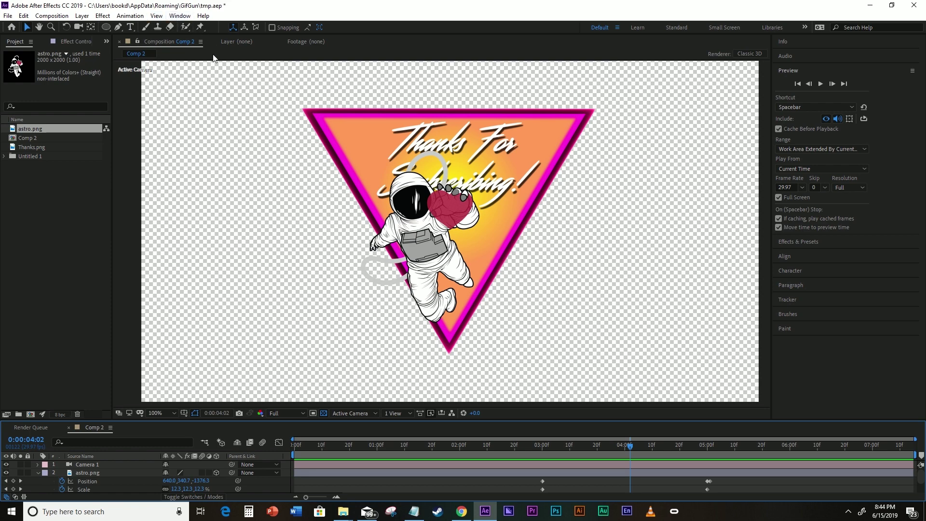
key("comma")
key("comma")
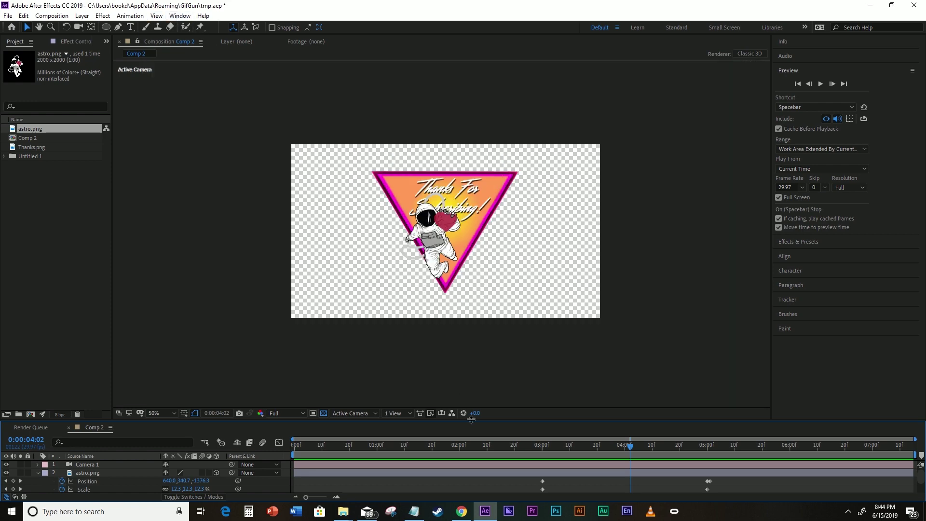
left_click_drag(389, 450, 615, 470)
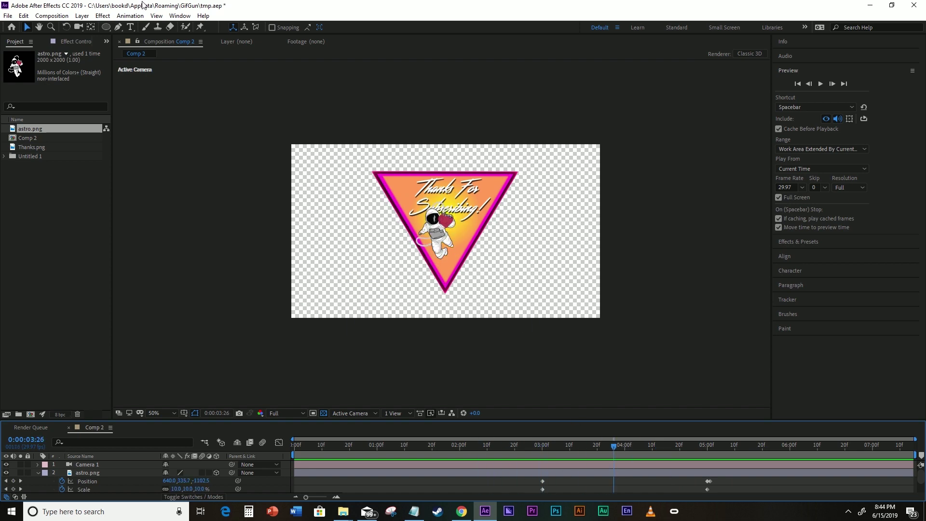
- Launch gifGun.jsxbin from the Window menu and bring up its Settings (width 1280, 256 colors)
left_click(174, 17)
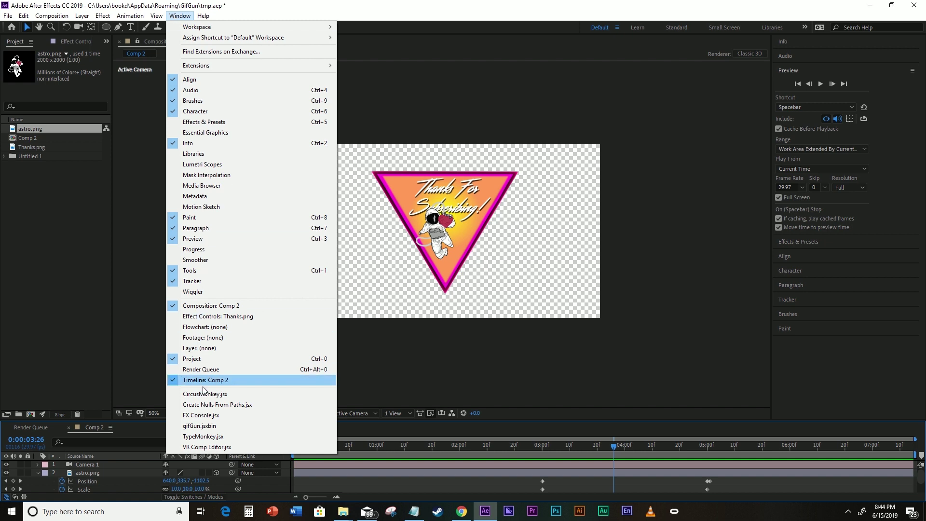
left_click(197, 426)
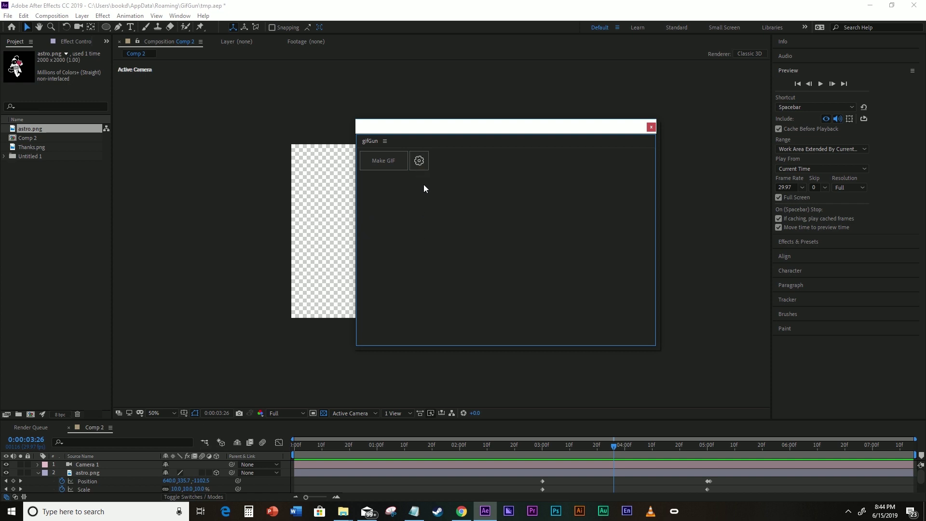
left_click(419, 162)
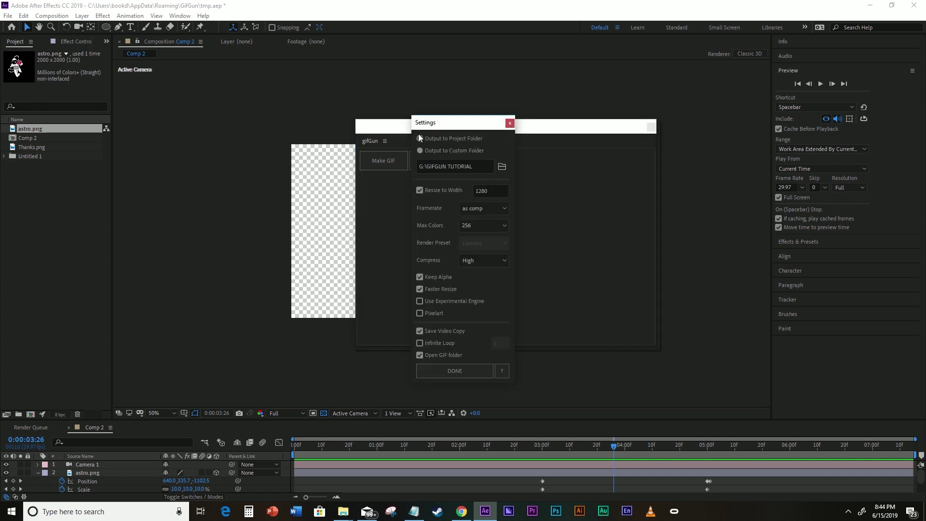
- Enable Keep Alpha in the gifGun Settings and begin choosing a custom output folder
left_click_drag(431, 123, 496, 128)
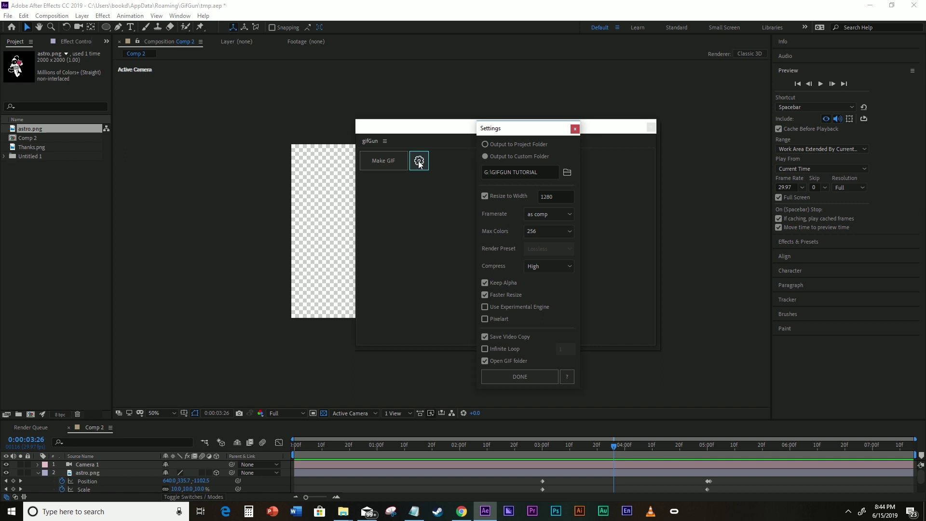
left_click_drag(492, 128, 484, 128)
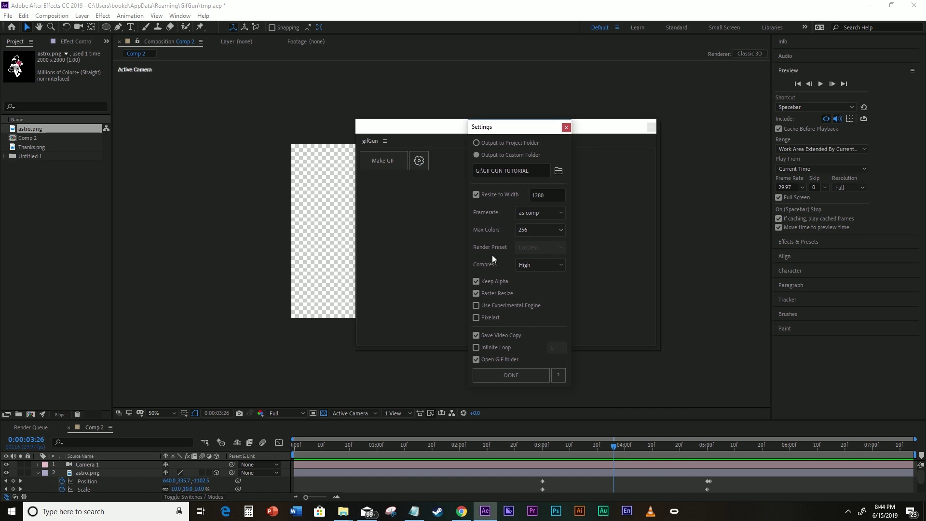
left_click(477, 282)
left_click(558, 172)
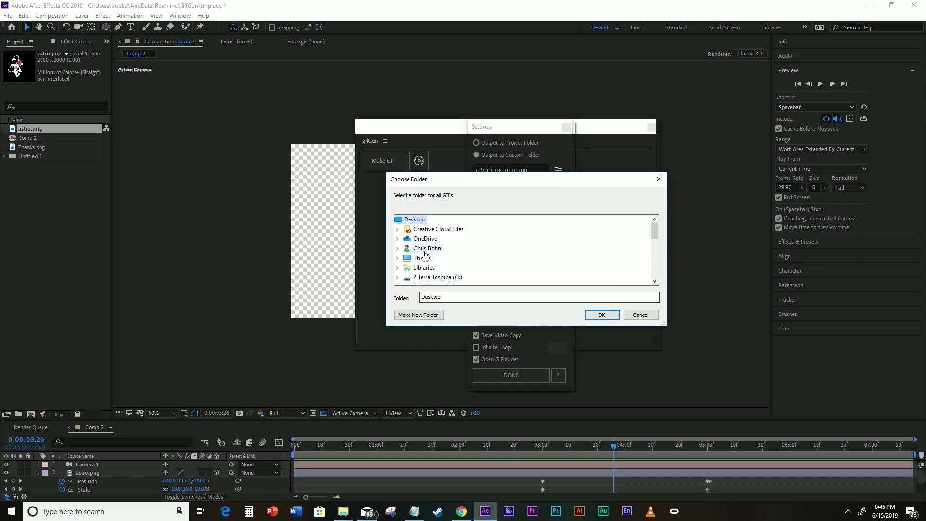
- Create a new folder named GIF GUN ANIMATION on drive G and set it as gifGun's output folder
scroll(444, 256, "down", 2)
double_click(453, 222)
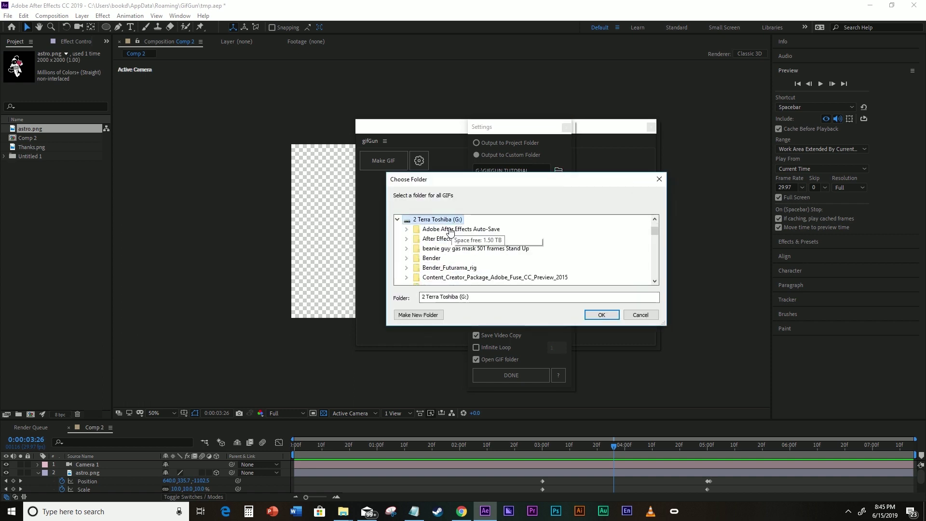
left_click(404, 315)
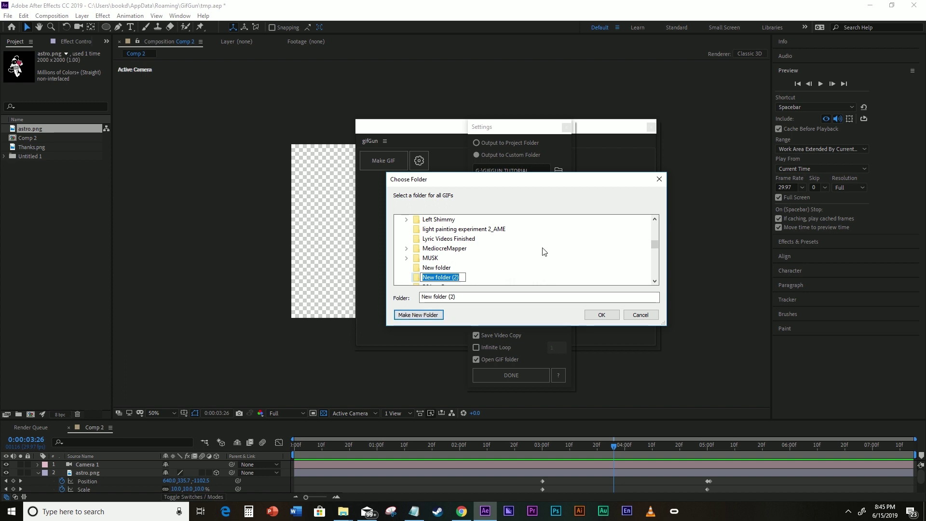
type("GIF GUN")
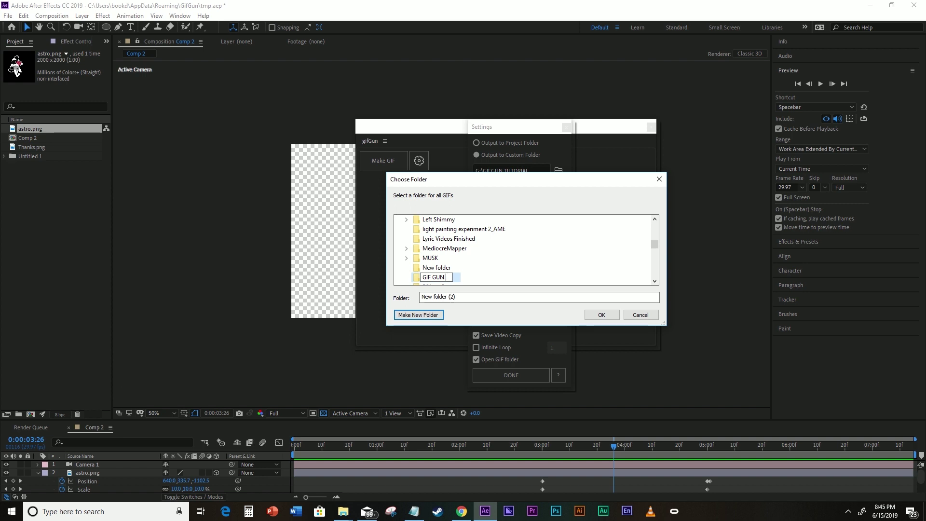
type(" ANIMATION")
left_click(502, 276)
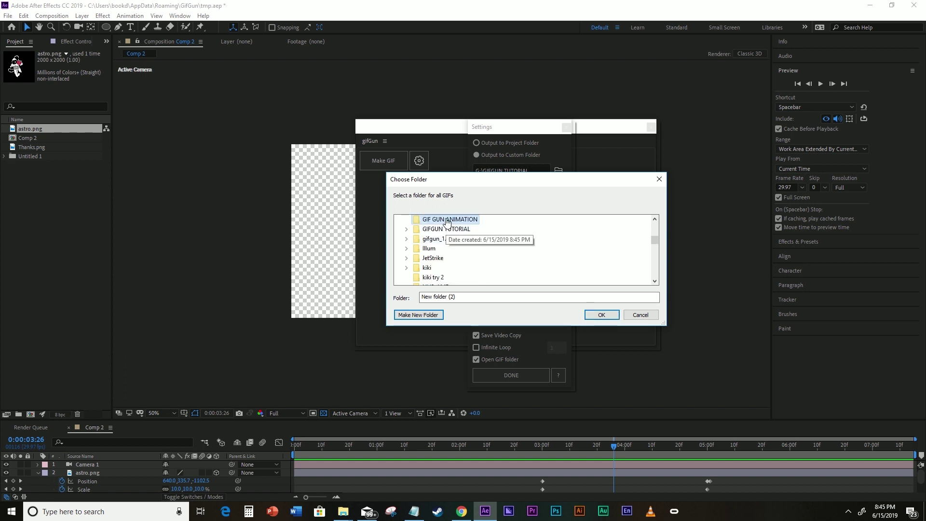
left_click(601, 314)
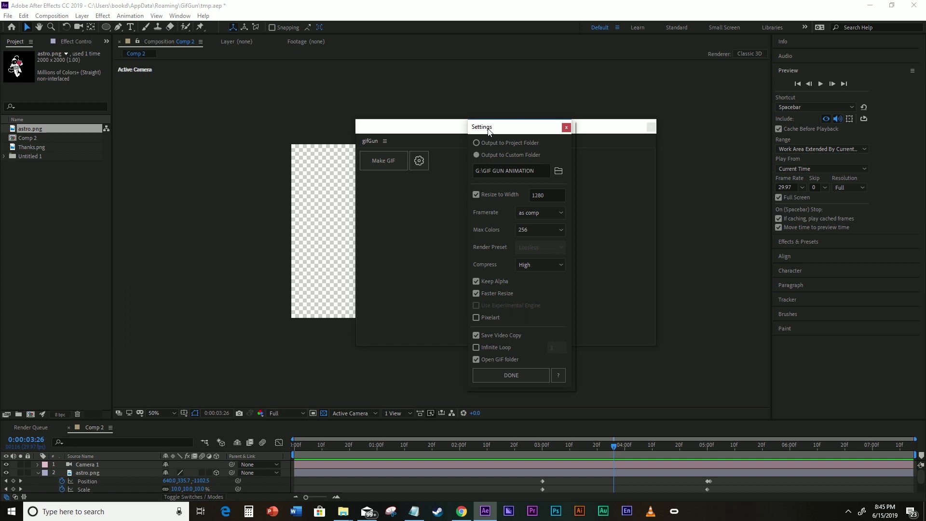
left_click_drag(489, 131, 478, 131)
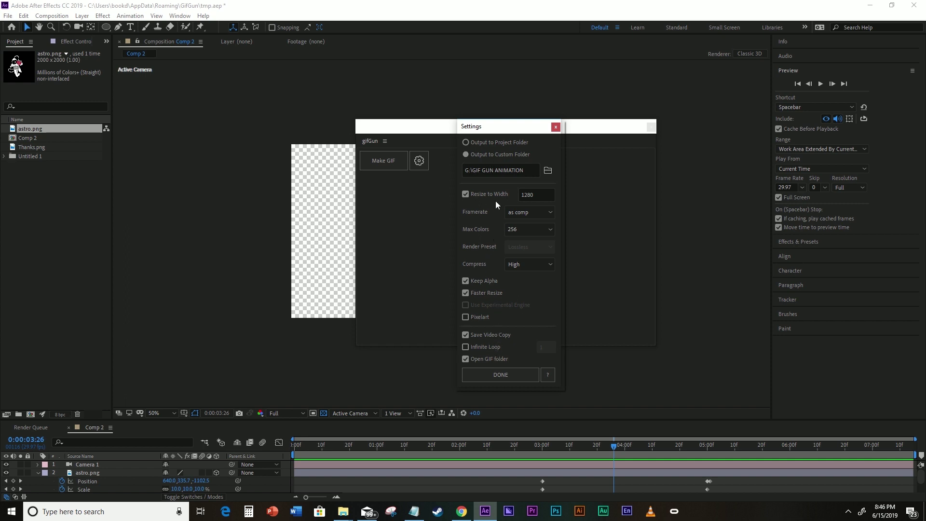
- Accept the gifGun settings, with Keep Alpha on and width 1280, using DONE
left_click(500, 375)
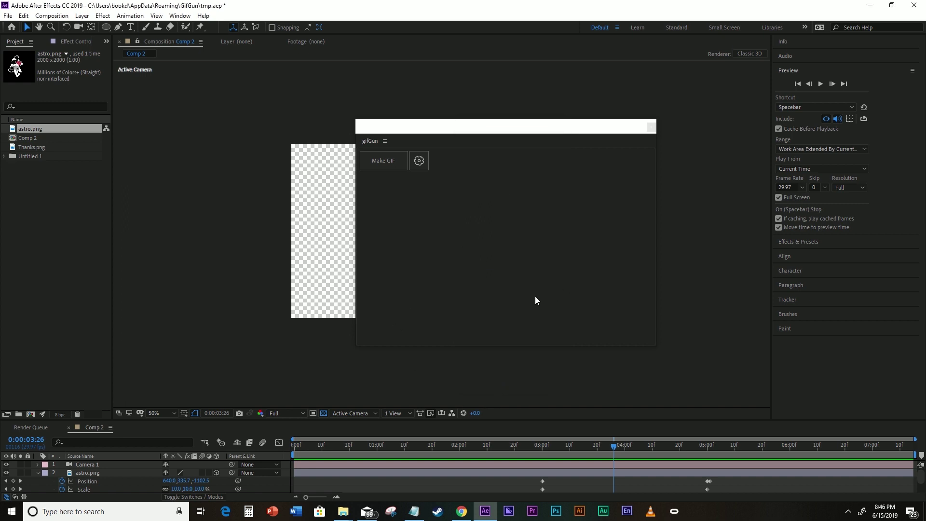
- Run Make GIF in the gifGun panel to export Comp 2
left_click(382, 161)
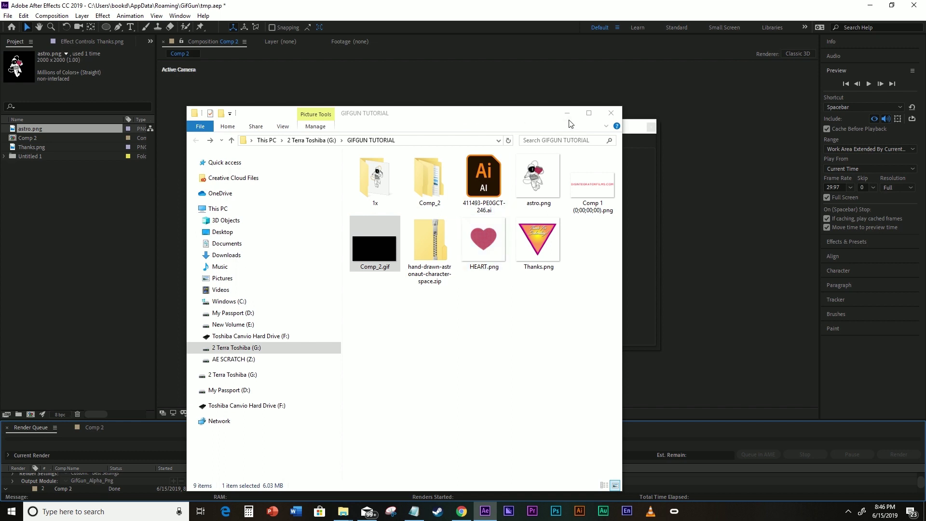
- Minimize the old GIFGUN TUTORIAL Explorer window while the Comp 2 render finishes
left_click(567, 112)
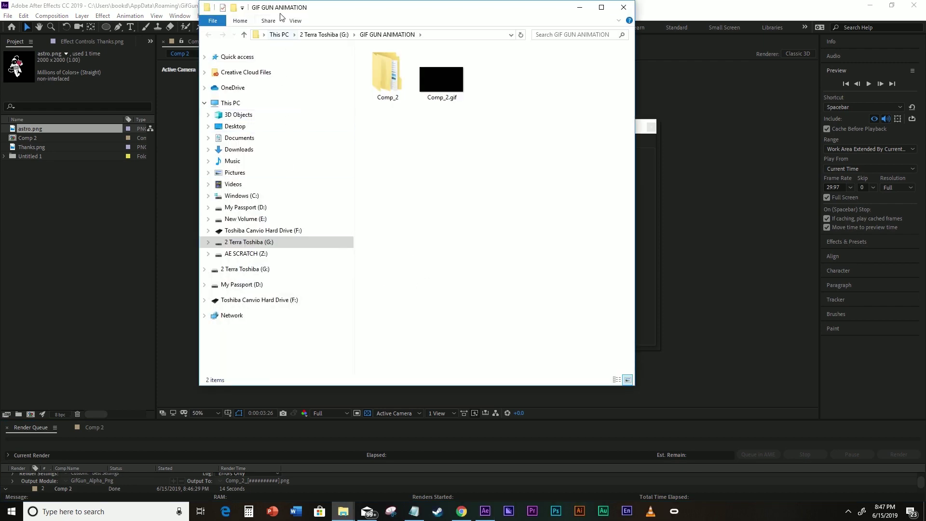
- Reposition the GIF GUN ANIMATION folder window and open Comp_2.gif with Photos
left_click_drag(279, 10, 57, 48)
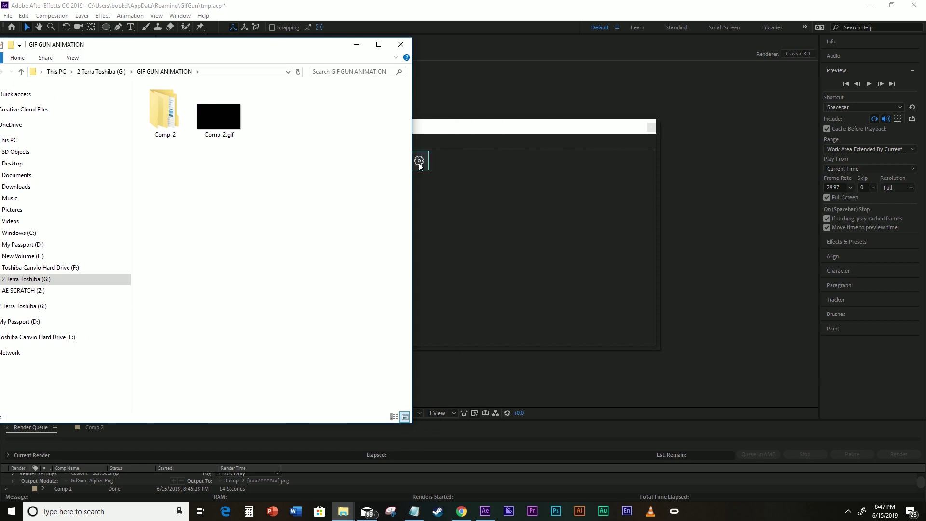
left_click_drag(199, 53, 369, 61)
right_click(390, 125)
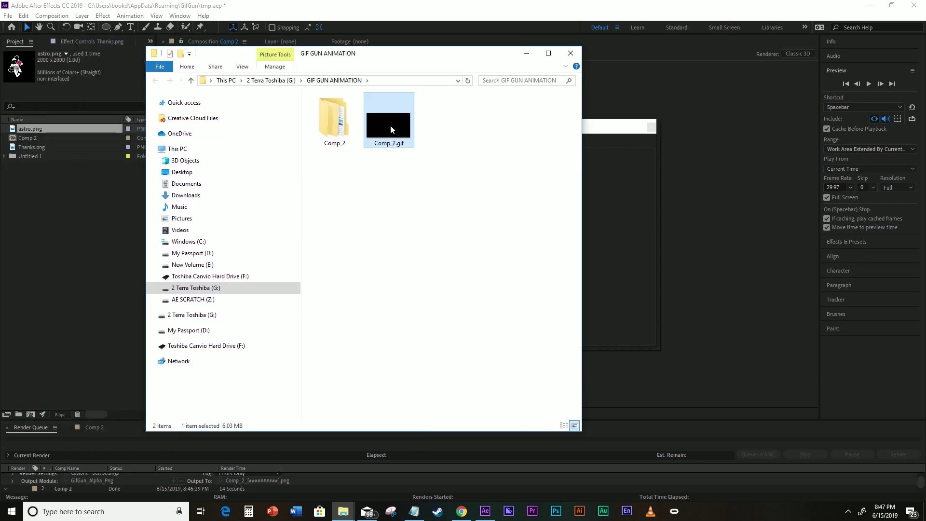
left_click(381, 134)
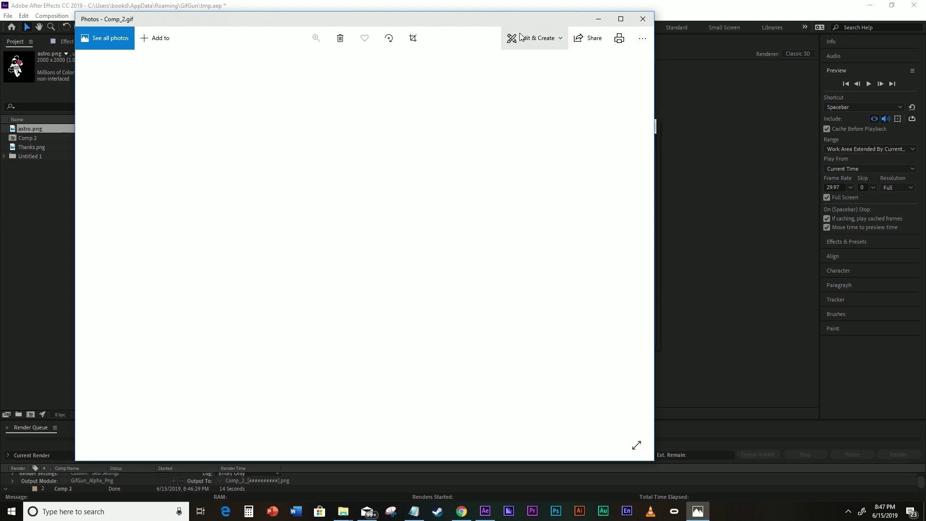
- Close the Photos preview of Comp_2.gif after watching it play
left_click(649, 23)
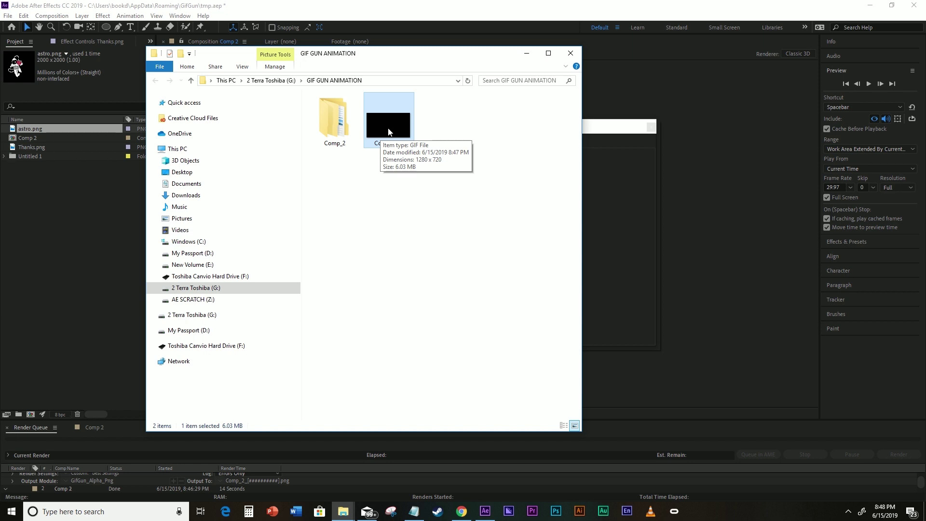
left_click_drag(336, 58, 429, 126)
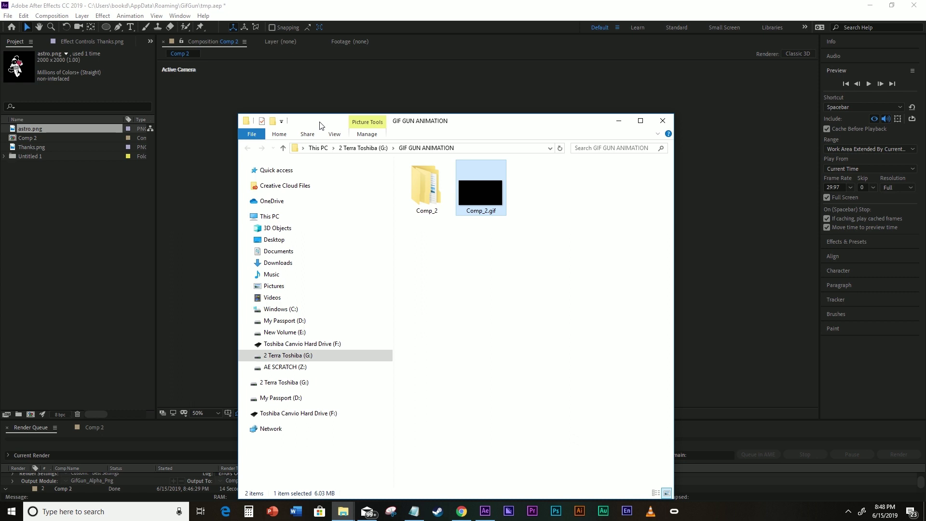
- Put away the Explorer window and move the gifGun panel left to reveal Comp 2's triangle
left_click(618, 121)
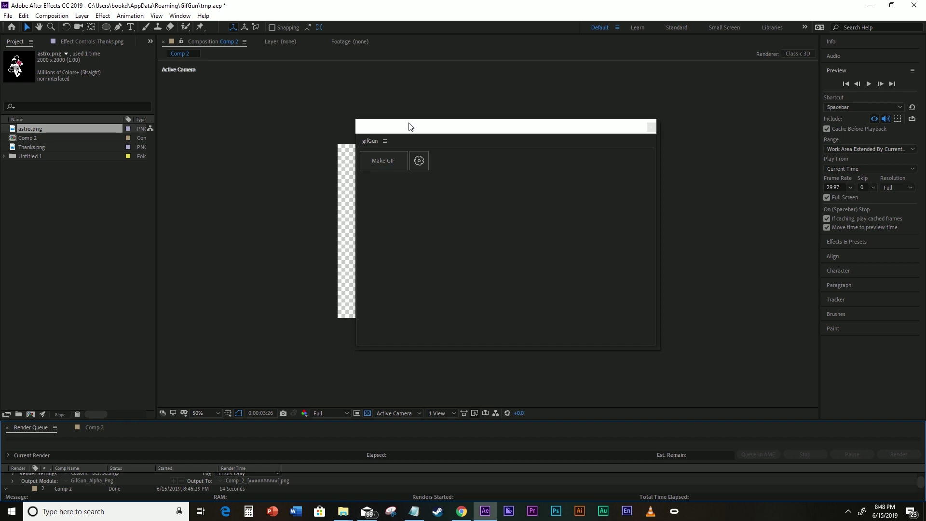
left_click_drag(420, 132, 322, 85)
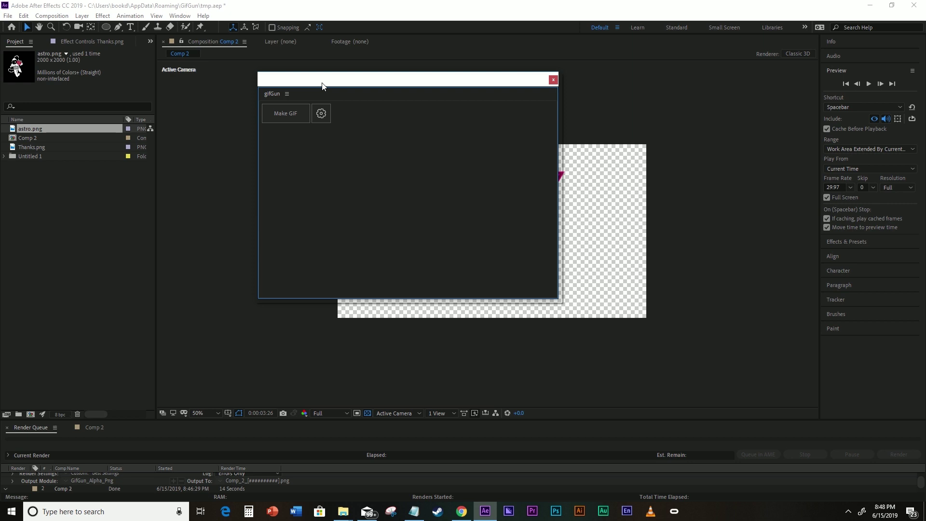
left_click_drag(322, 85, 96, 140)
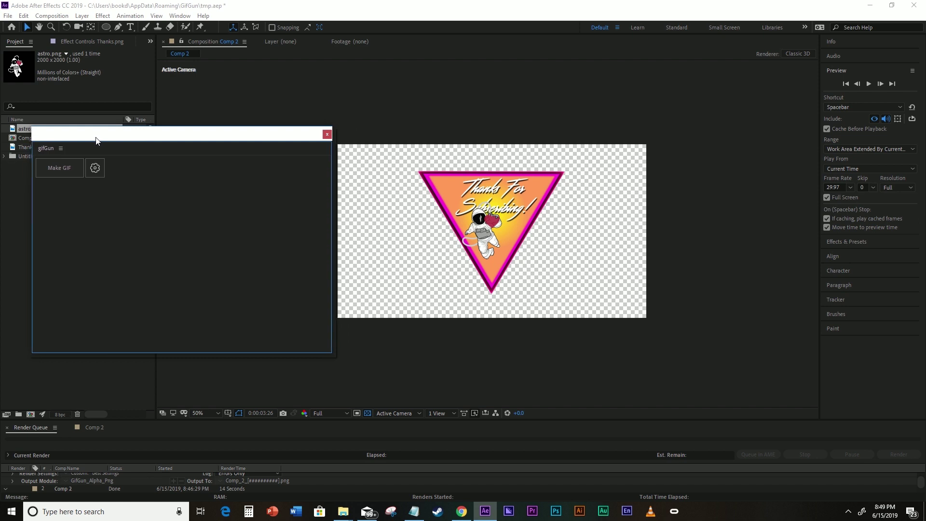